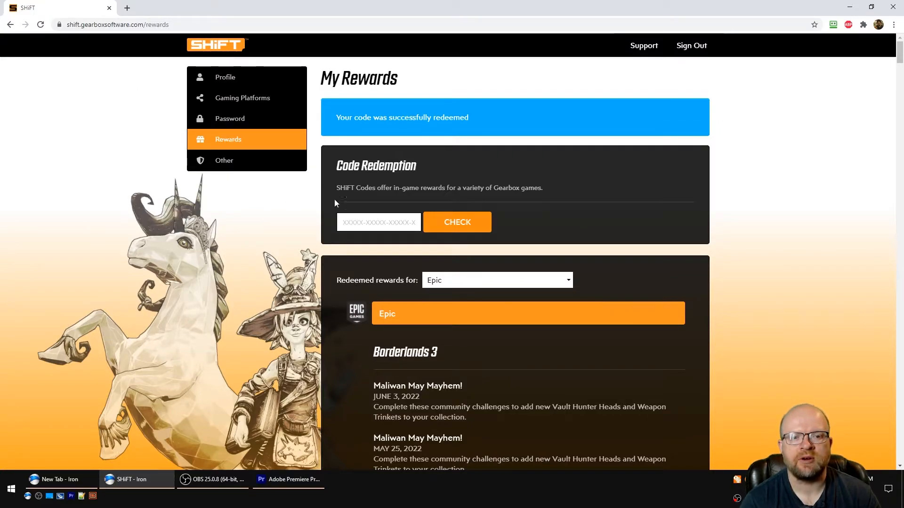
Focus the code field to enter a new SHiFT code.
{"action": "left_click", "coordinate": [364, 220]}
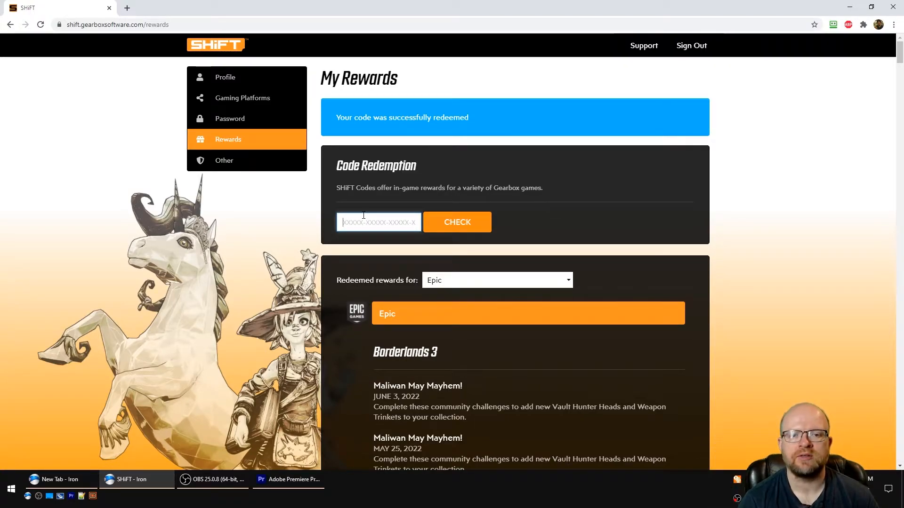
Check the entered code and redeem Tiny Tina's Wonderlands for Epic.
{"action": "left_click", "coordinate": [457, 222]}
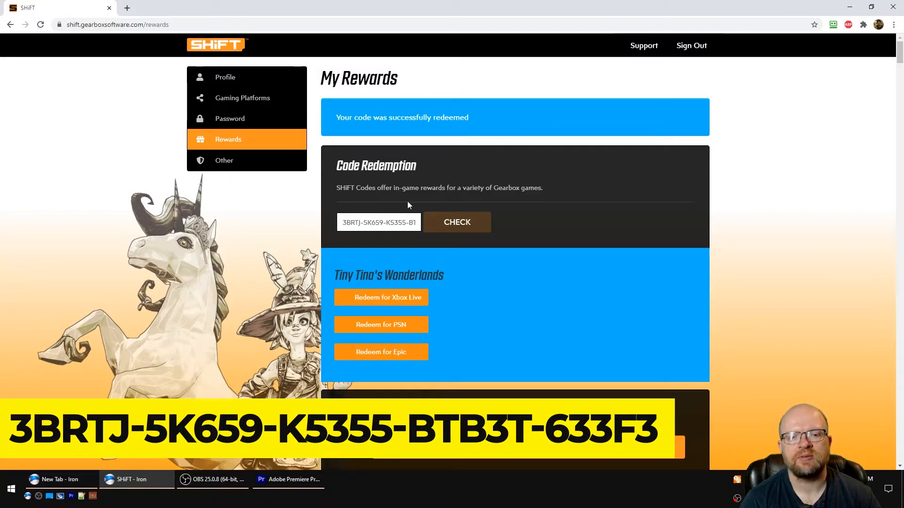
{"action": "left_click", "coordinate": [399, 352]}
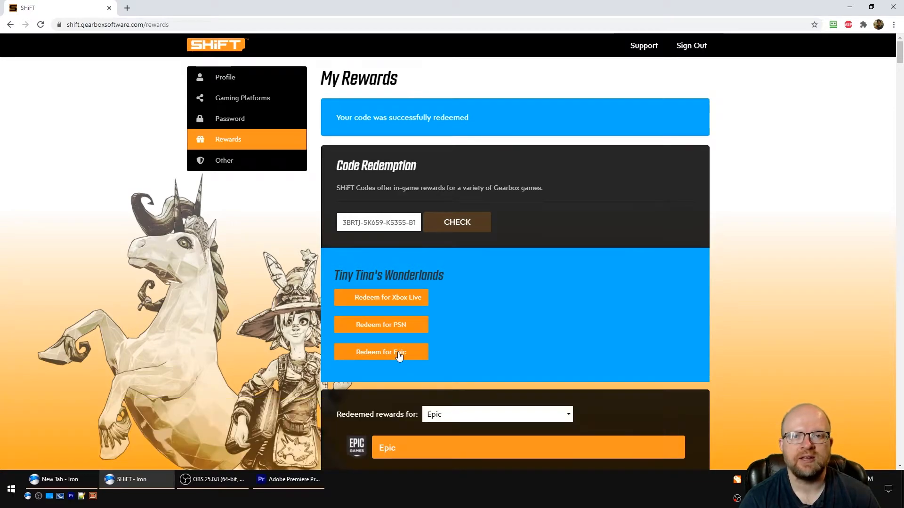